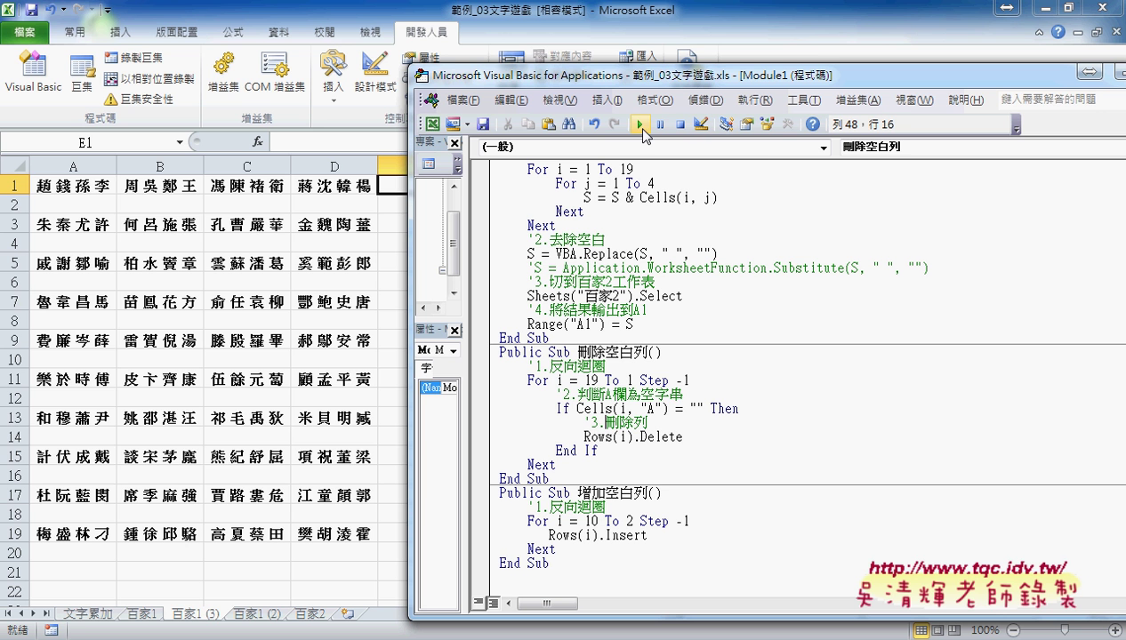
- Run 刪除空白列 and 增加空白列 alternately, ending with blank rows inserted between the names
left_click(640, 125)
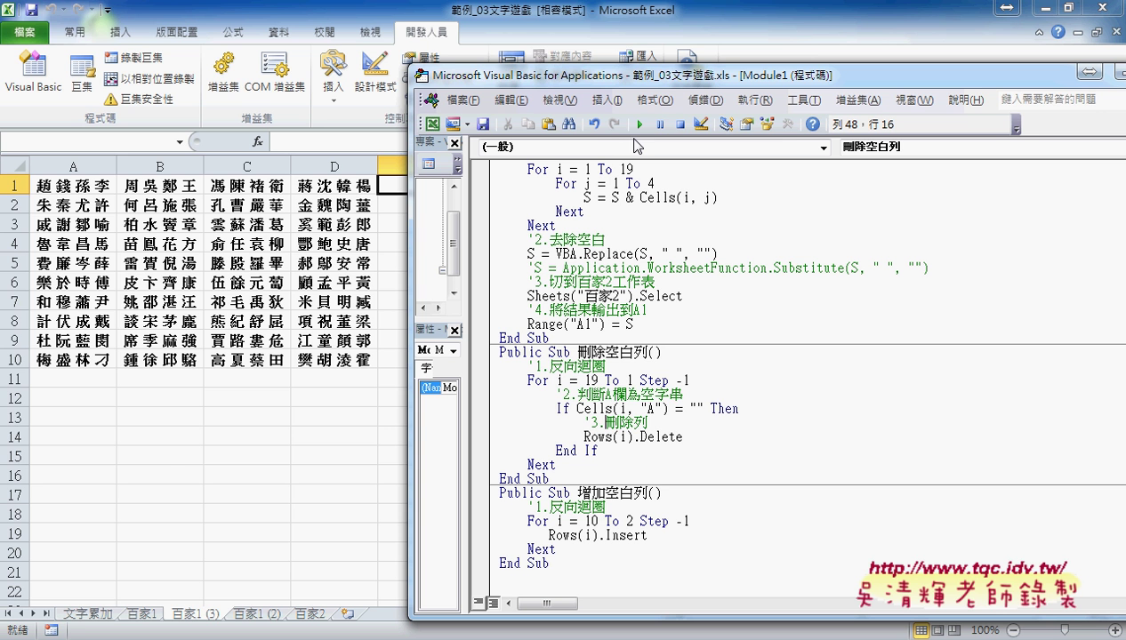
left_click(579, 535)
left_click(639, 125)
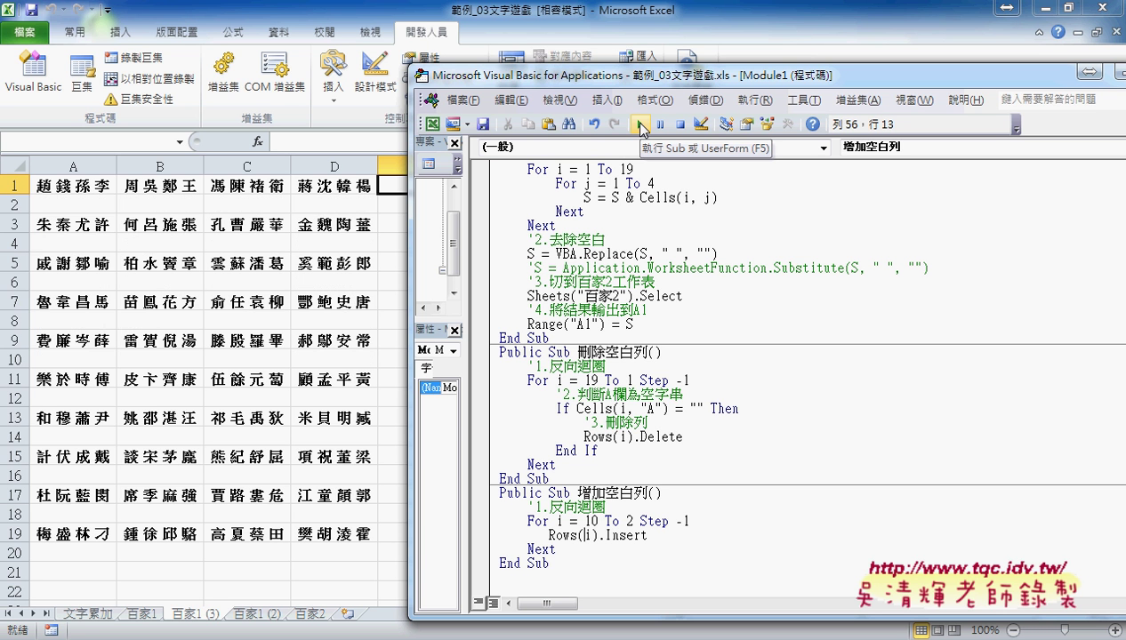
left_click(639, 396)
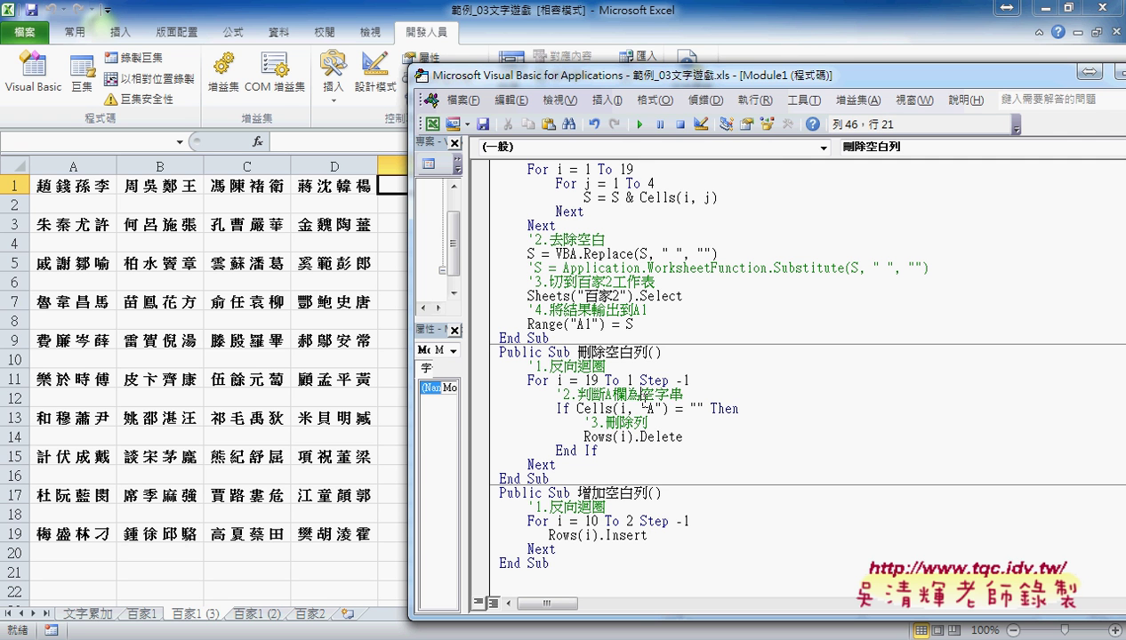
left_click(639, 125)
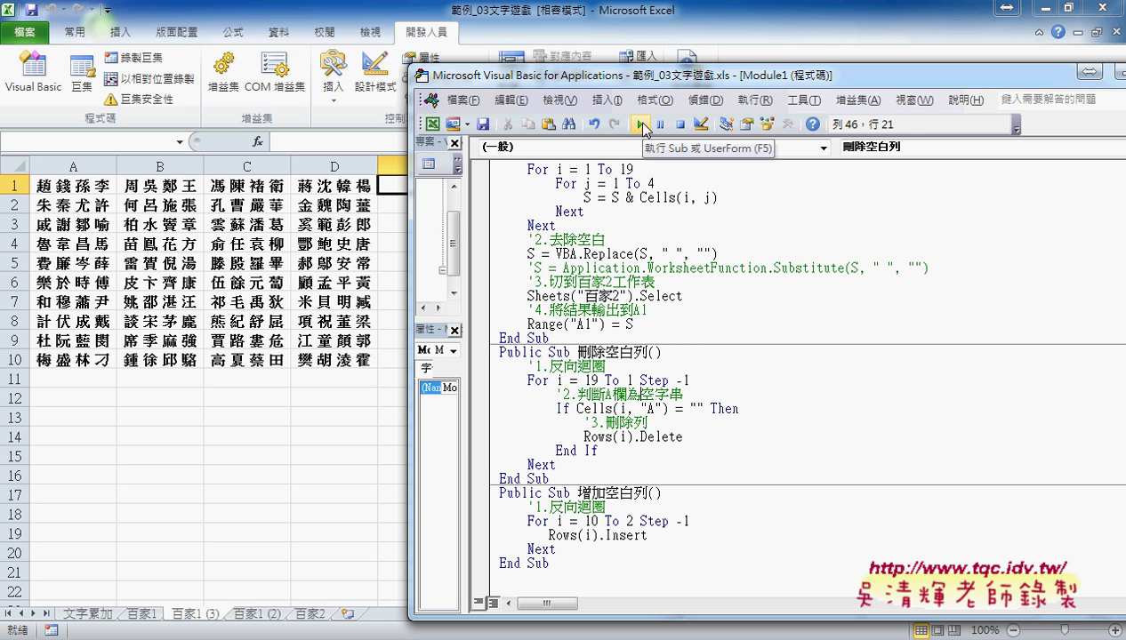
left_click(577, 534)
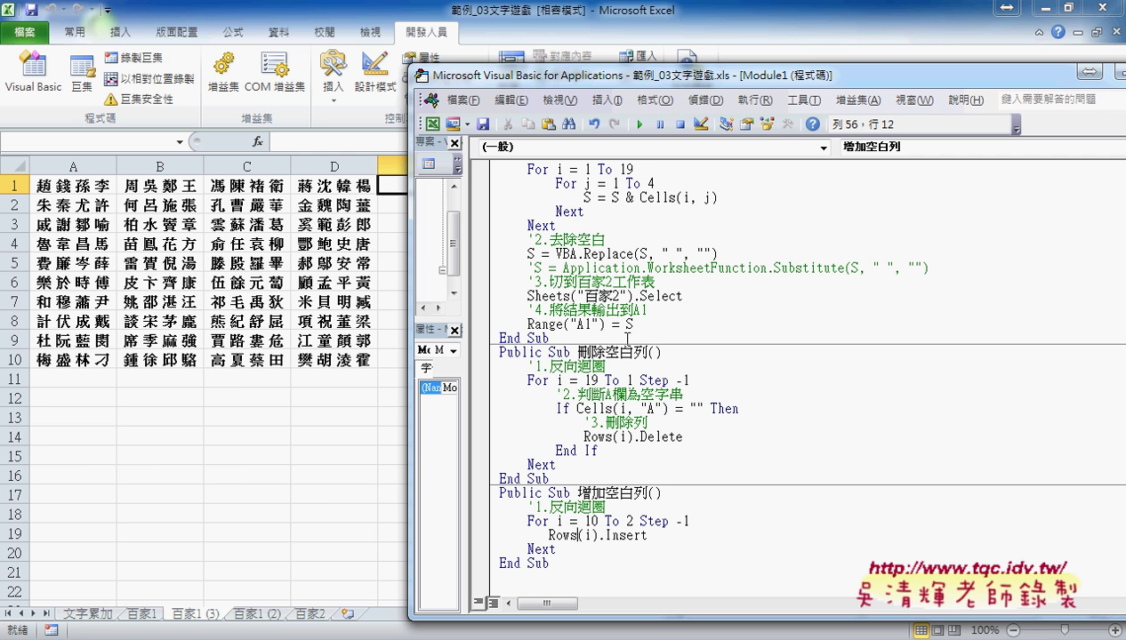
left_click(640, 125)
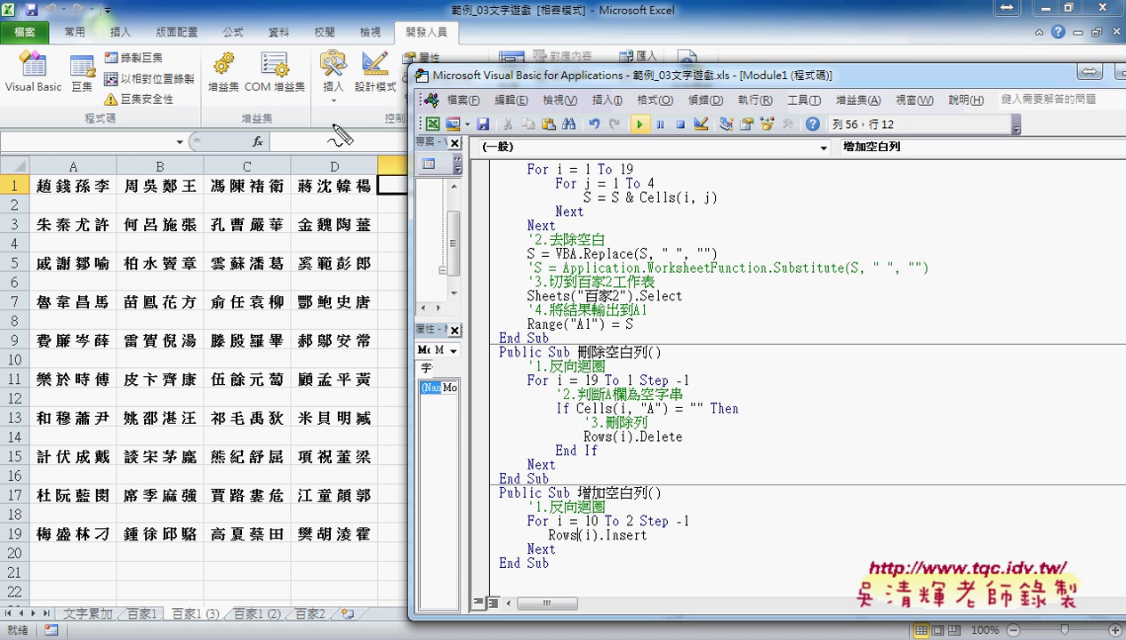
left_click_drag(16, 201, 28, 206)
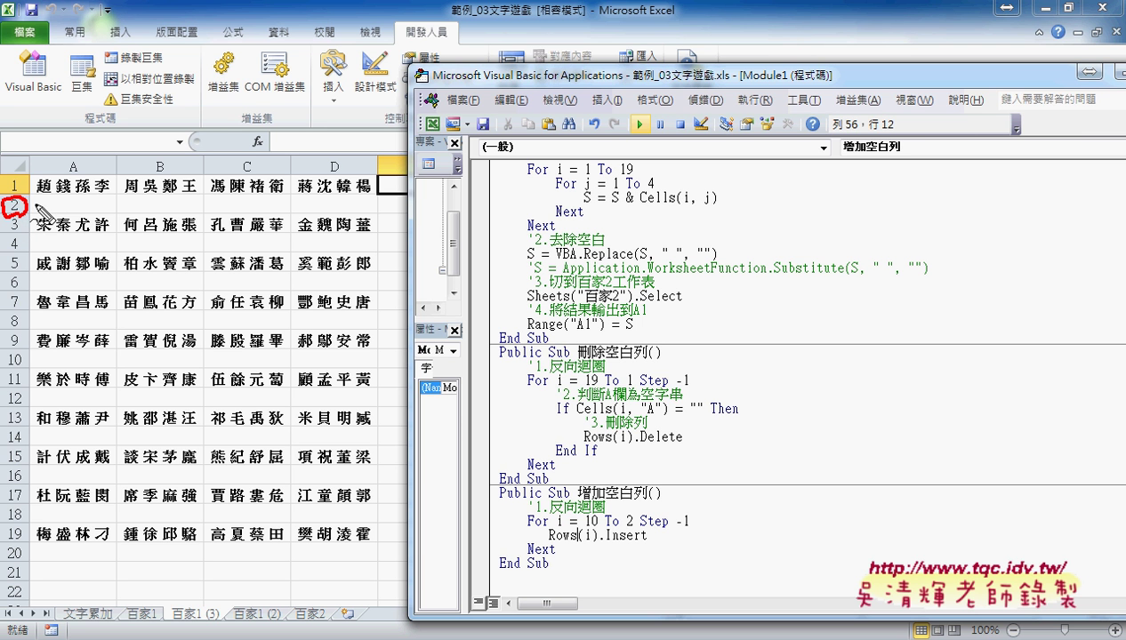
mouse_move(76, 206)
left_mouse_down()
mouse_move(74, 290)
mouse_move(94, 261)
left_mouse_up()
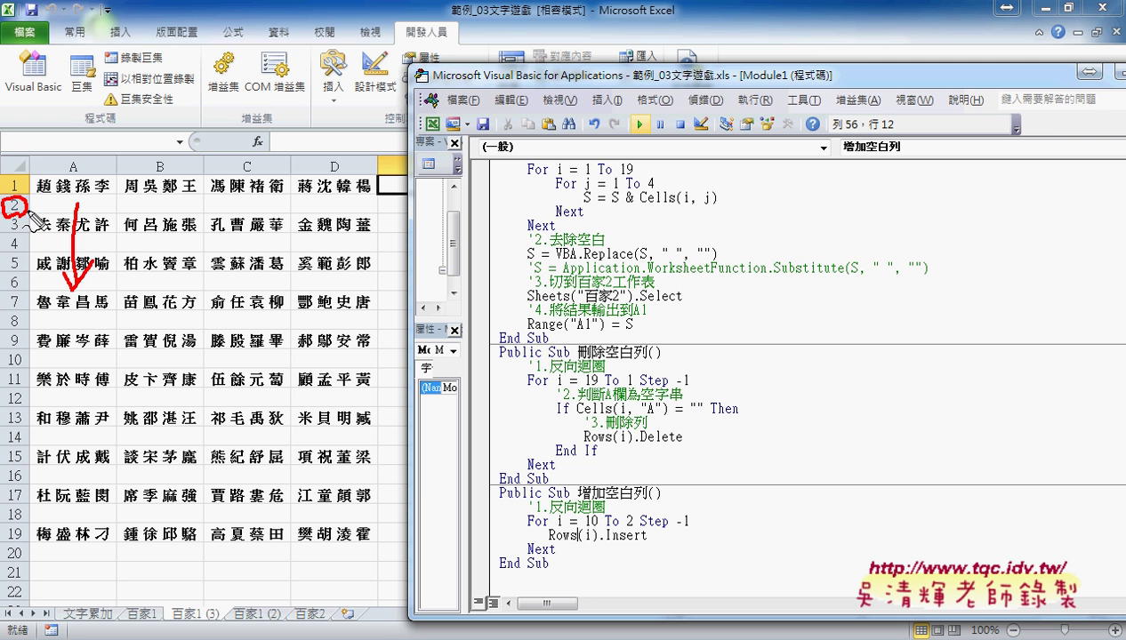
key("Escape")
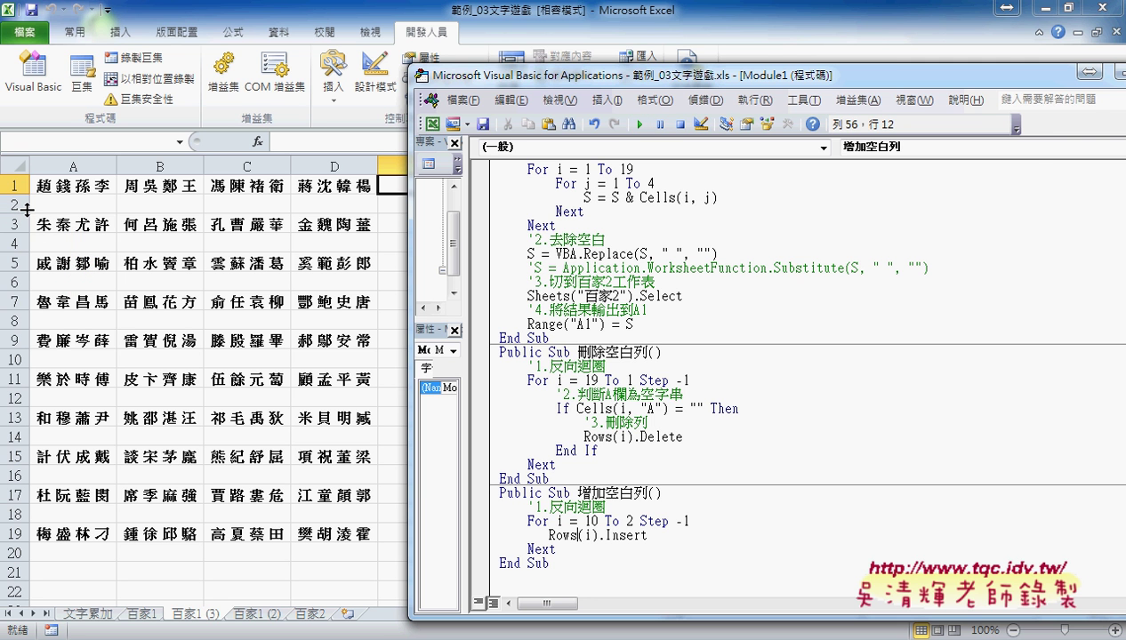
- Delete the empty row 2 from the 百家1 (3) worksheet
left_click(18, 205)
right_click(78, 202)
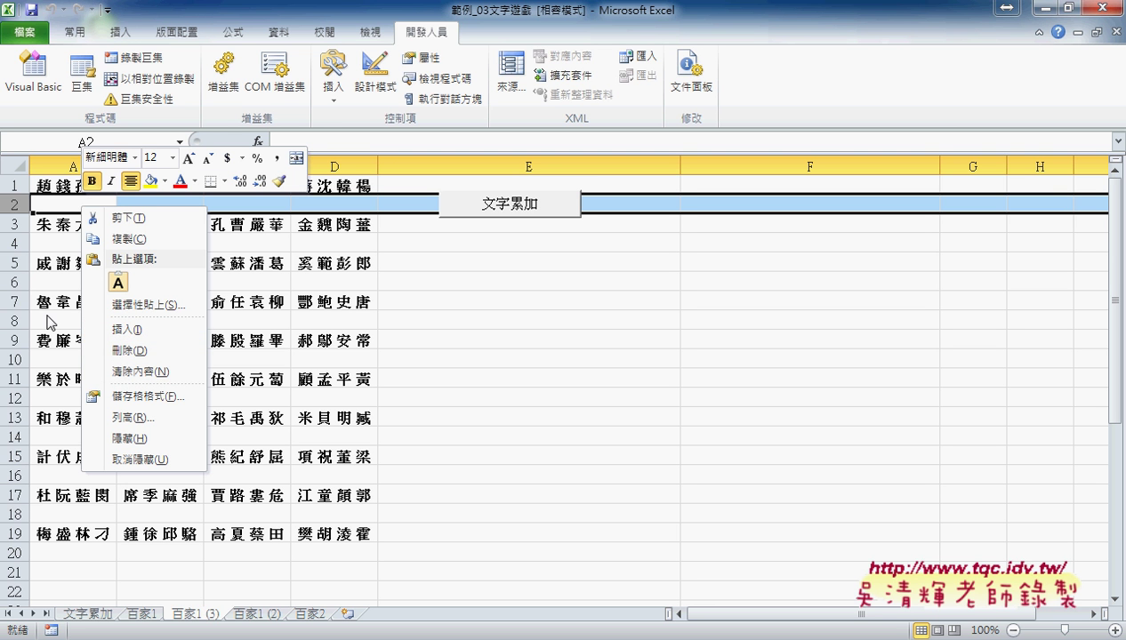
left_click(139, 351)
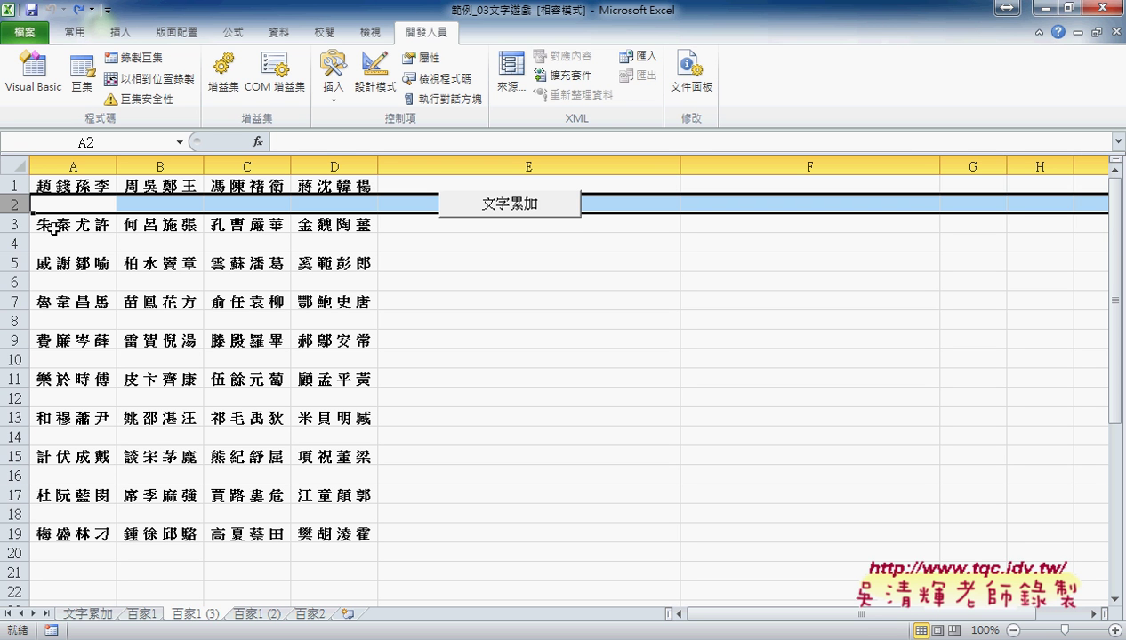
left_click(40, 534)
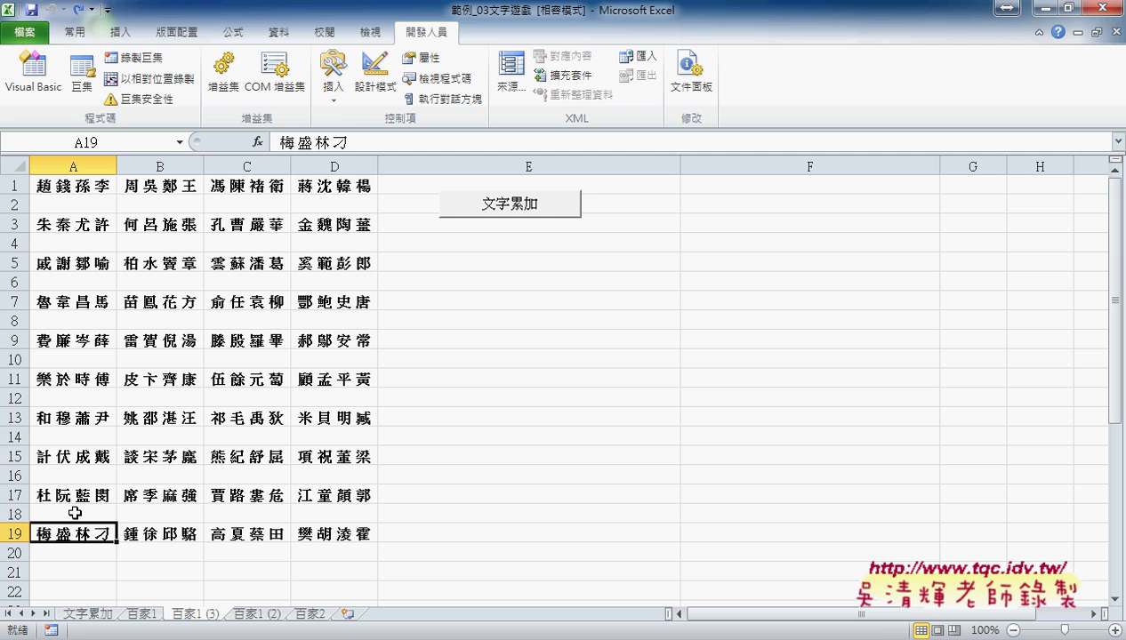
left_click(40, 513)
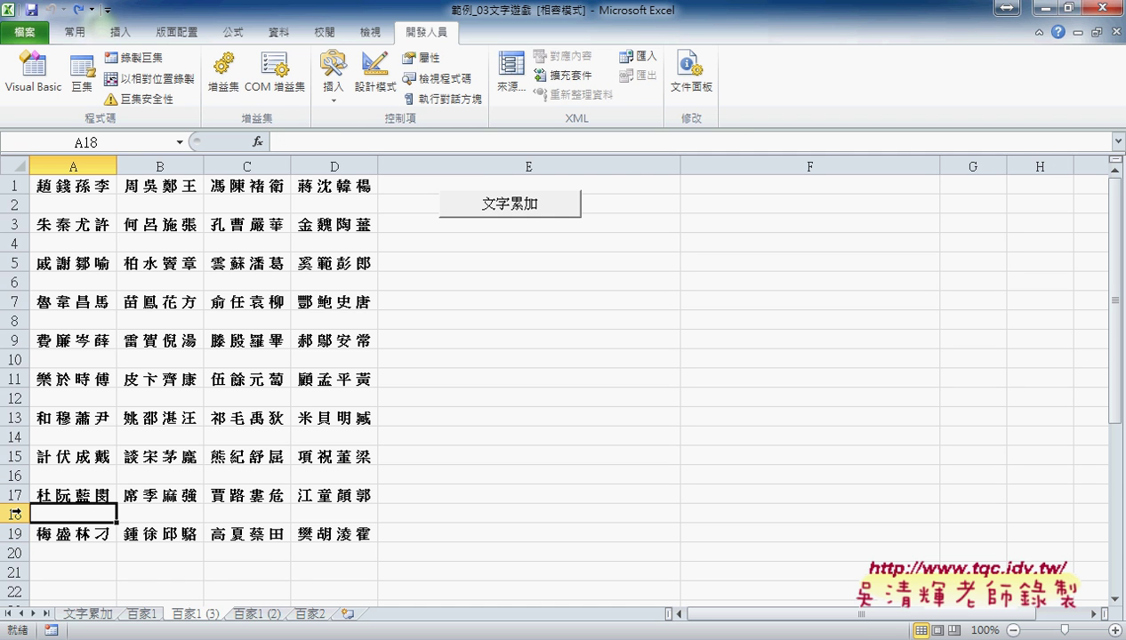
left_click(16, 513)
right_click(83, 513)
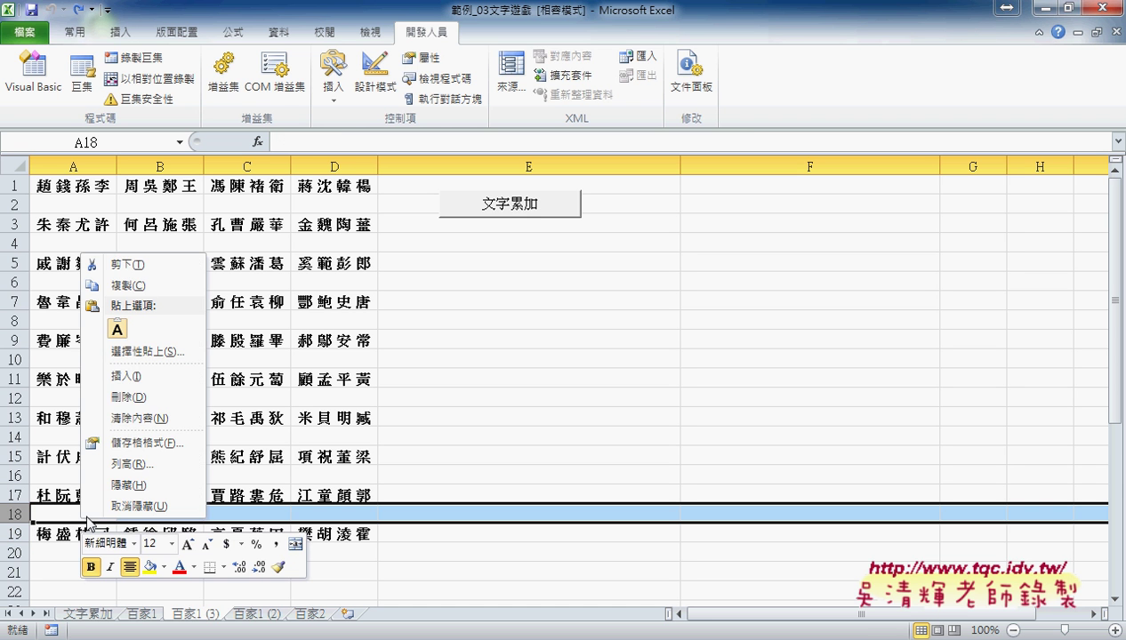
left_click(159, 400)
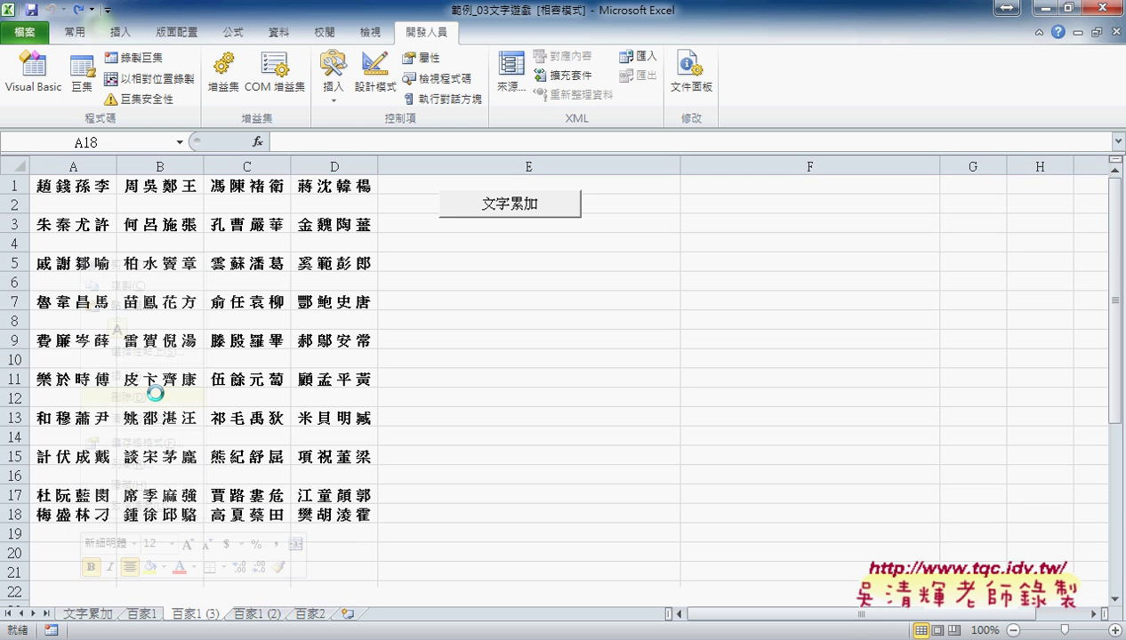
left_click(13, 473)
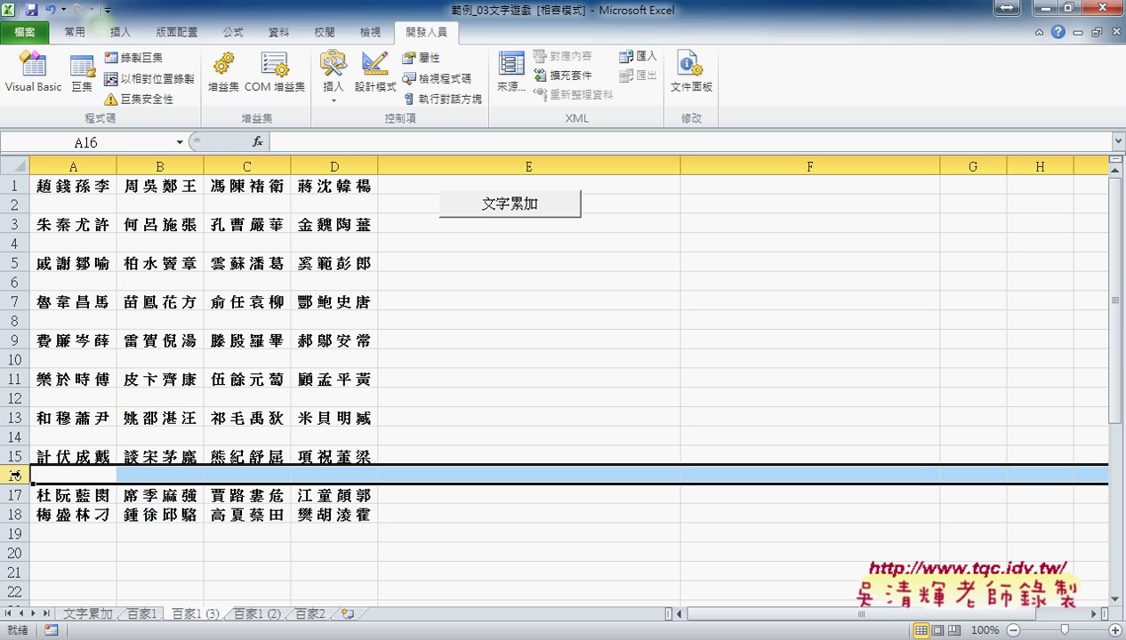
right_click(51, 472)
left_click(116, 356)
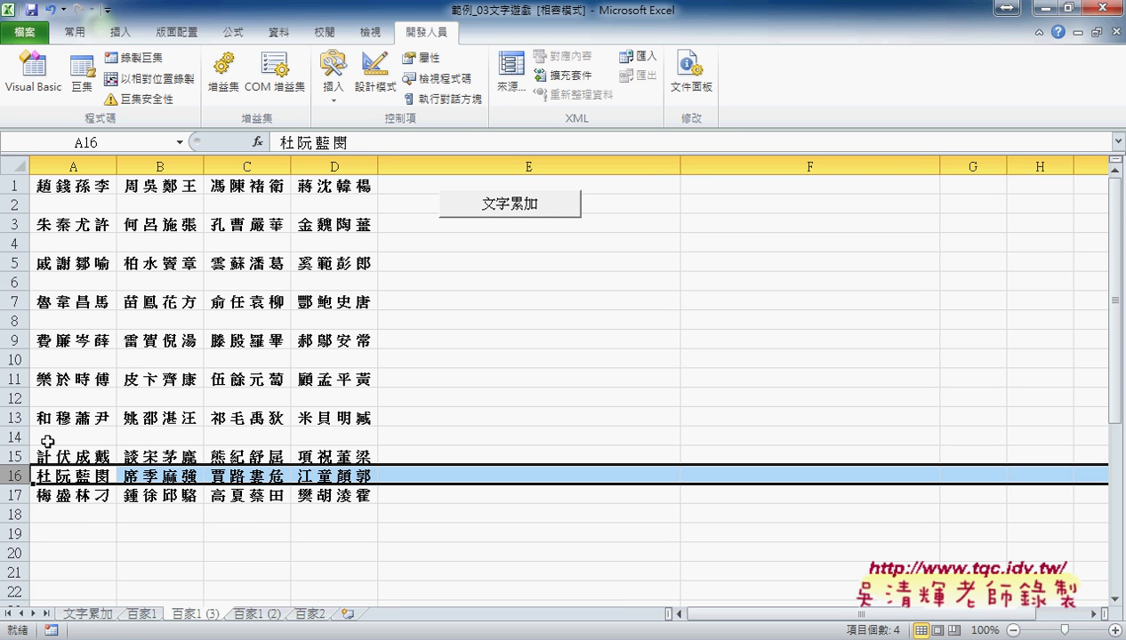
key("ctrl+z")
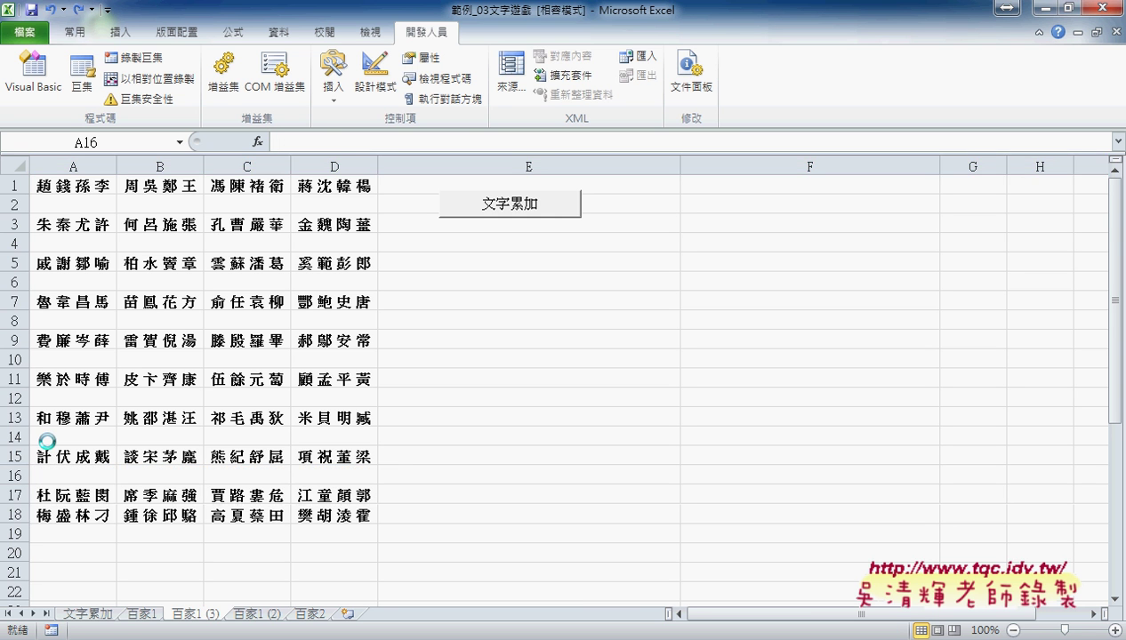
key("ctrl+z")
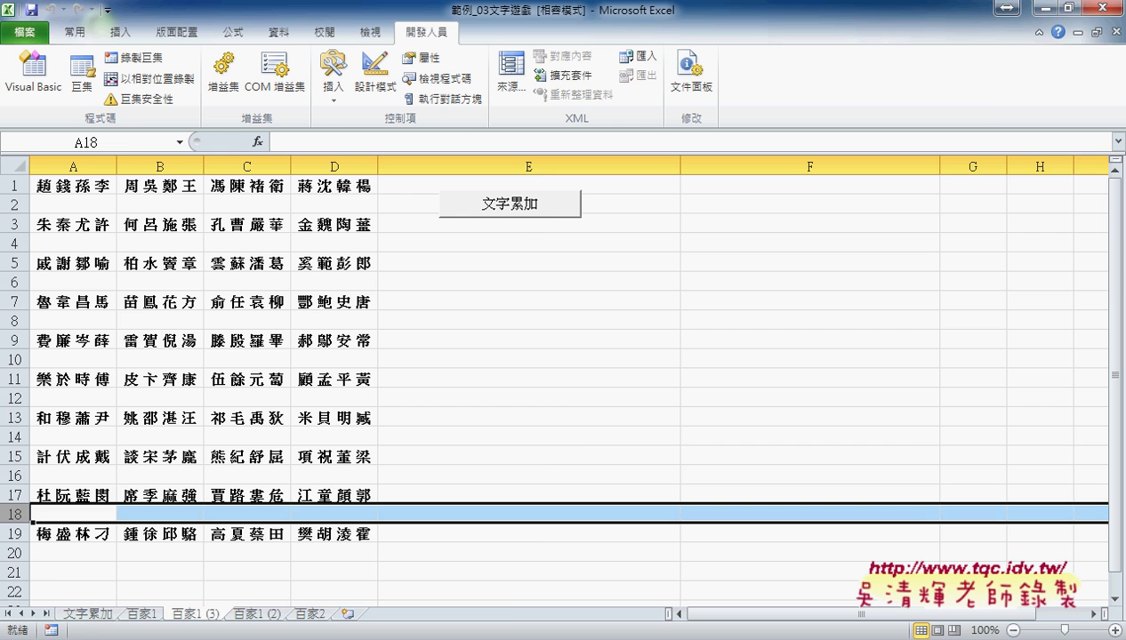
- Switch back to the VBA editor showing Module1
left_click(383, 560)
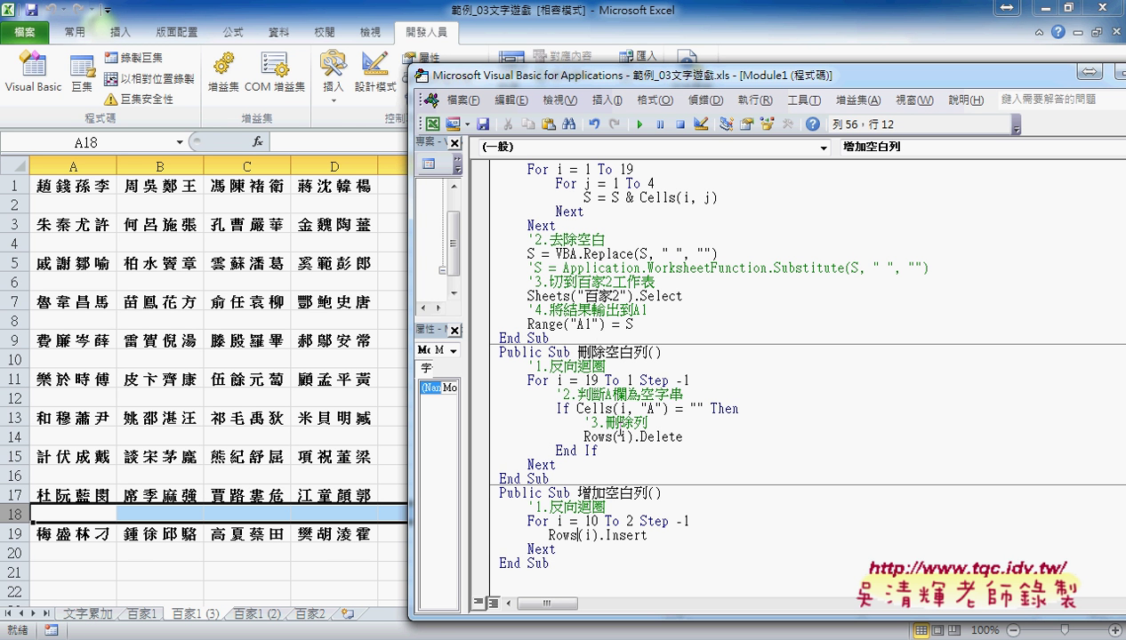
- Remove the If block from 刪除空白列 and select the loop's Step -1 text
left_click_drag(597, 449, 491, 399)
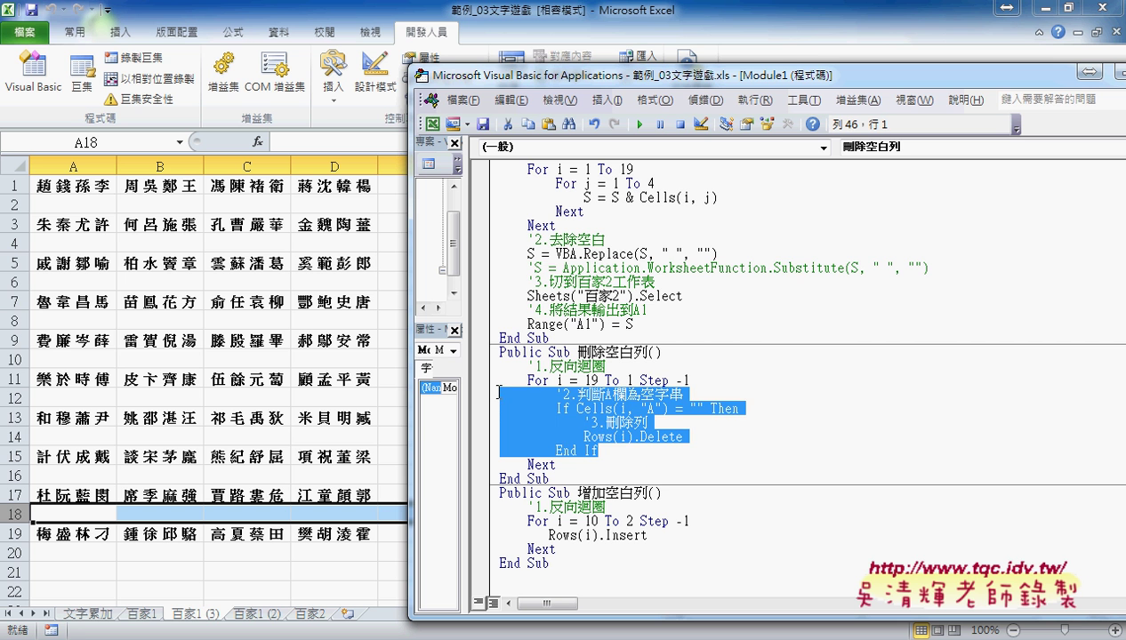
key("Delete")
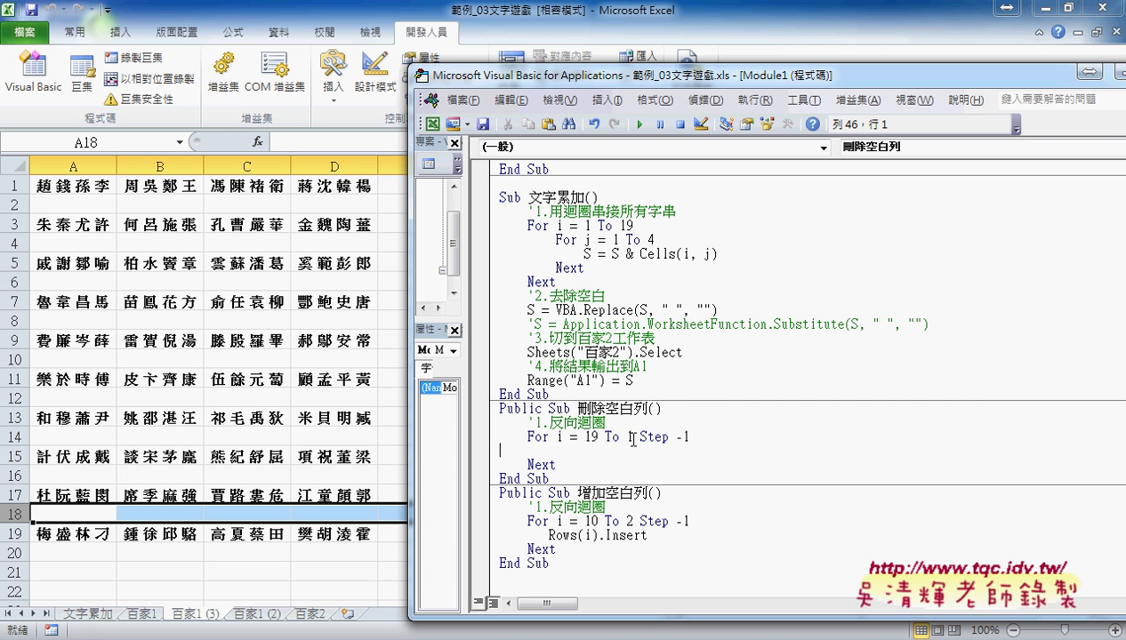
left_click_drag(639, 437, 693, 437)
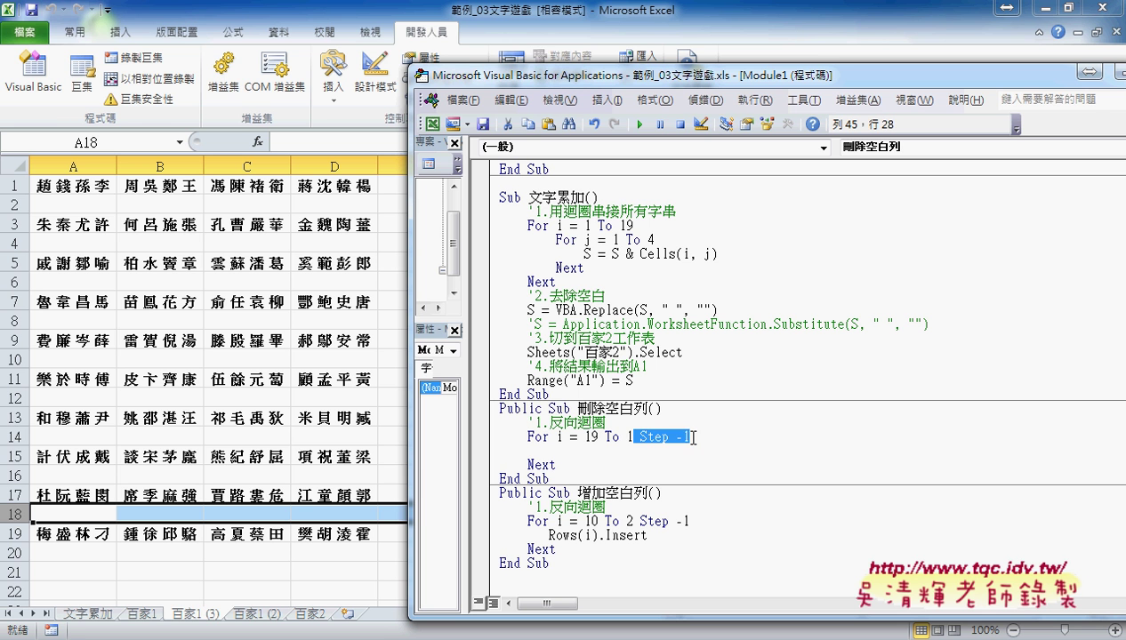
- Rewrite the For line to end in Step -1 after trying other step values
type("ste")
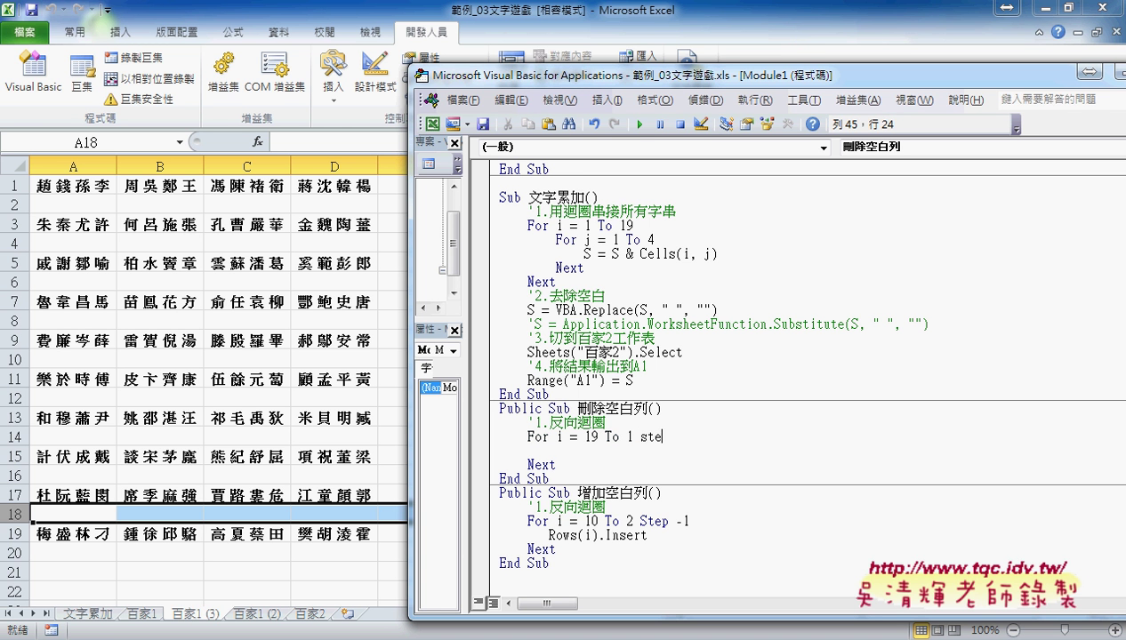
type("p -")
type("1")
key("Left")
key("BackSpace")
key("Right")
key("BackSpace")
type("-")
type("1")
key("BackSpace")
type("2")
key("BackSpace")
type("1")
- Start an indented If line reading 'if cells(i,A' inside the loop
key("Down")
key("Tab")
type("if ")
type("cell")
type("s(i")
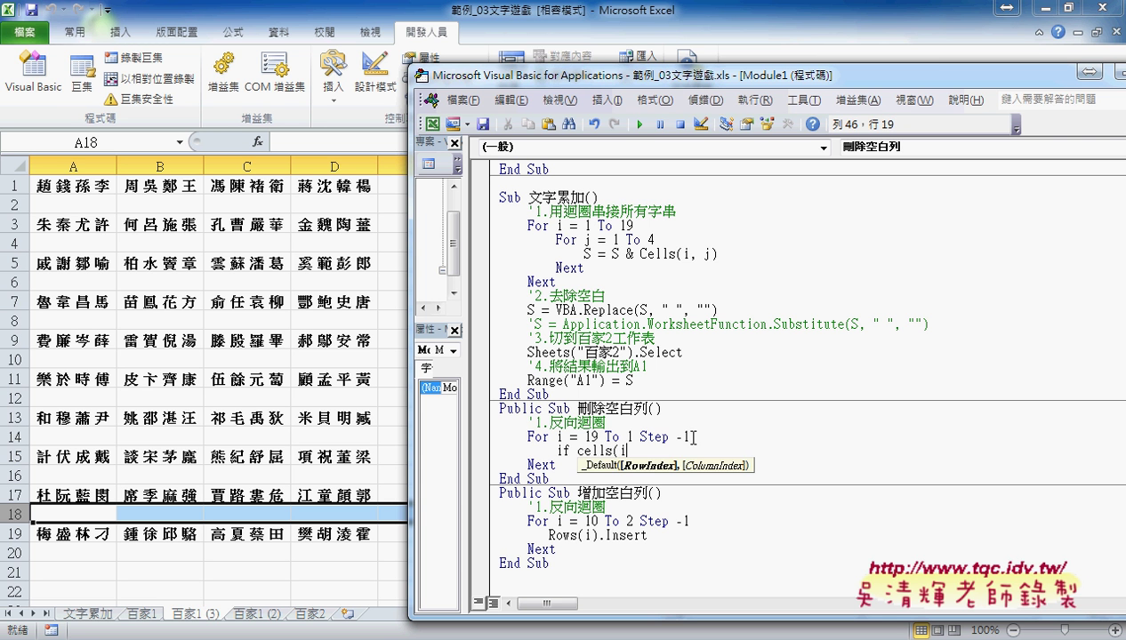
type(",")
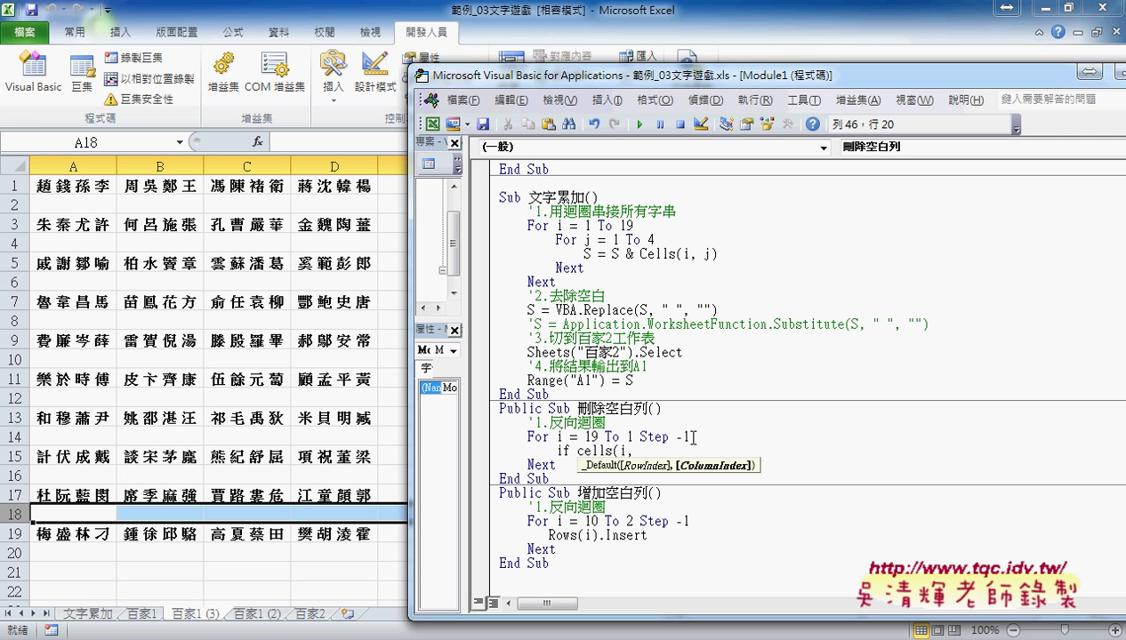
type("A")
- Complete the test as If Cells(i, "A") = "" Then
key("BackSpace")
type("\"A\"")
type(")=\"\"")
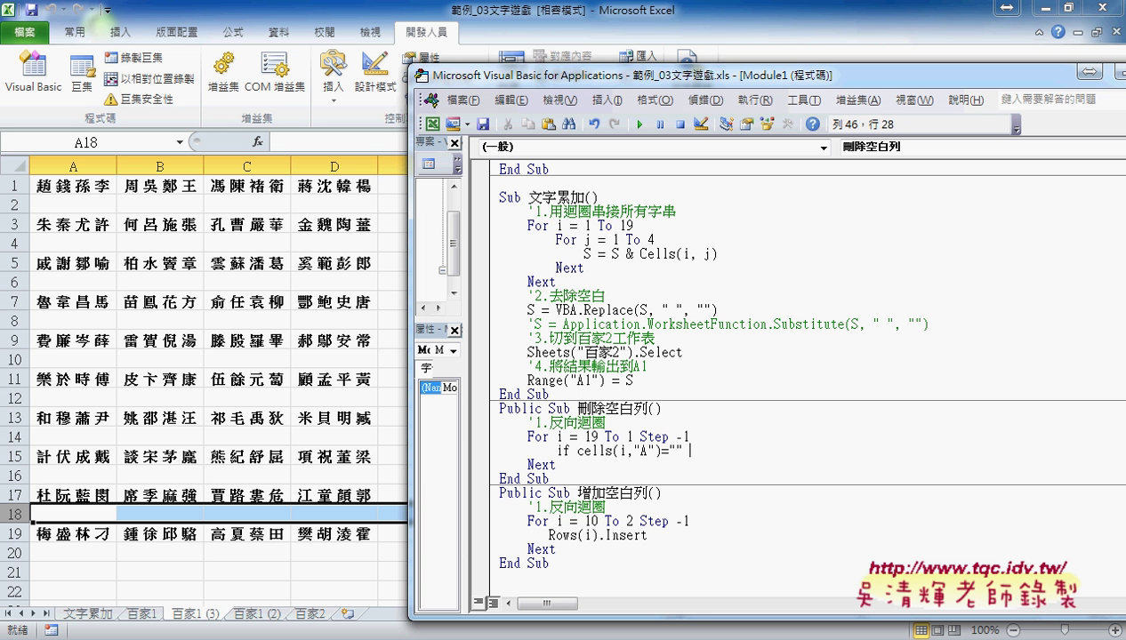
type("t")
type("hen")
key("Return")
key("Return")
- Close the block with End If and put Rows(i).Delete inside it
type("e")
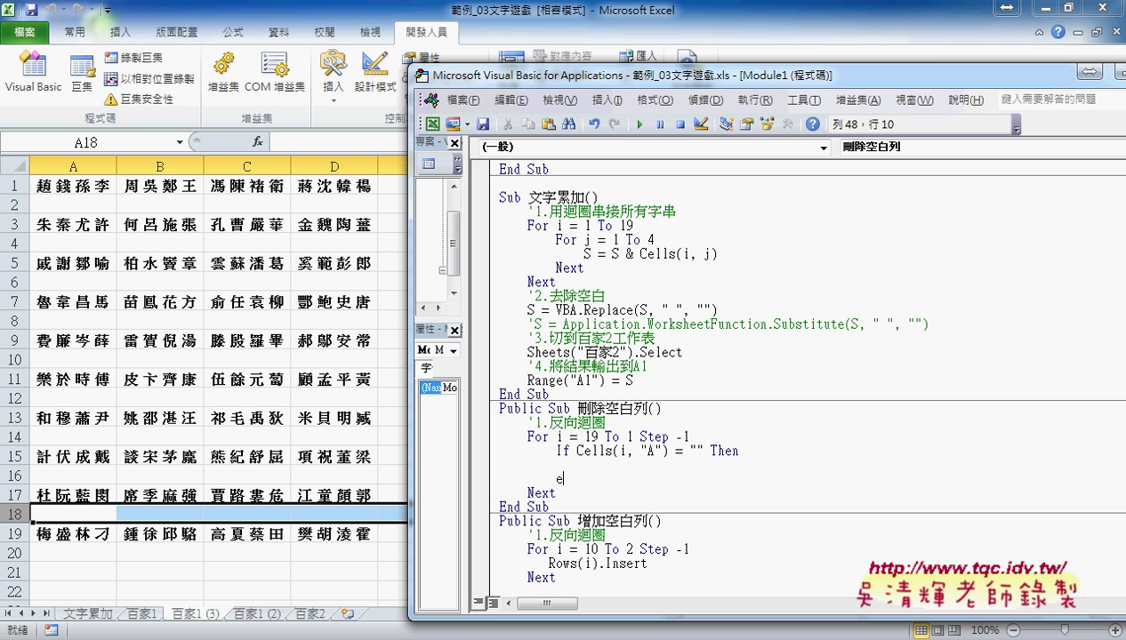
type("nd i")
type("f")
key("Up")
key("Tab")
type("ro")
type("w")
type("s")
type("(")
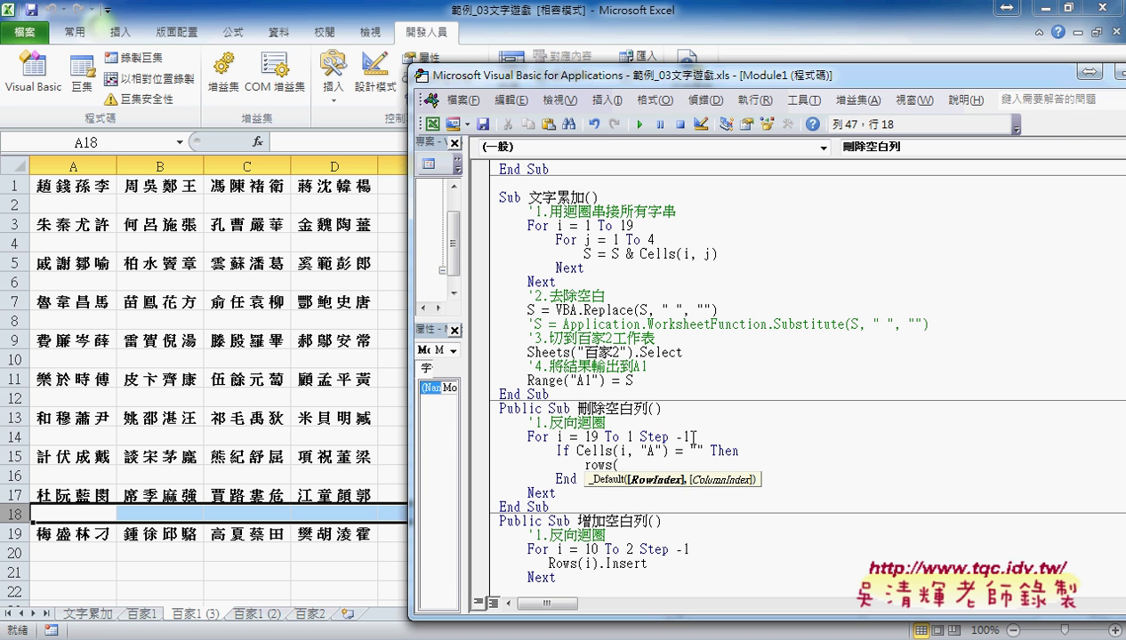
type("i)")
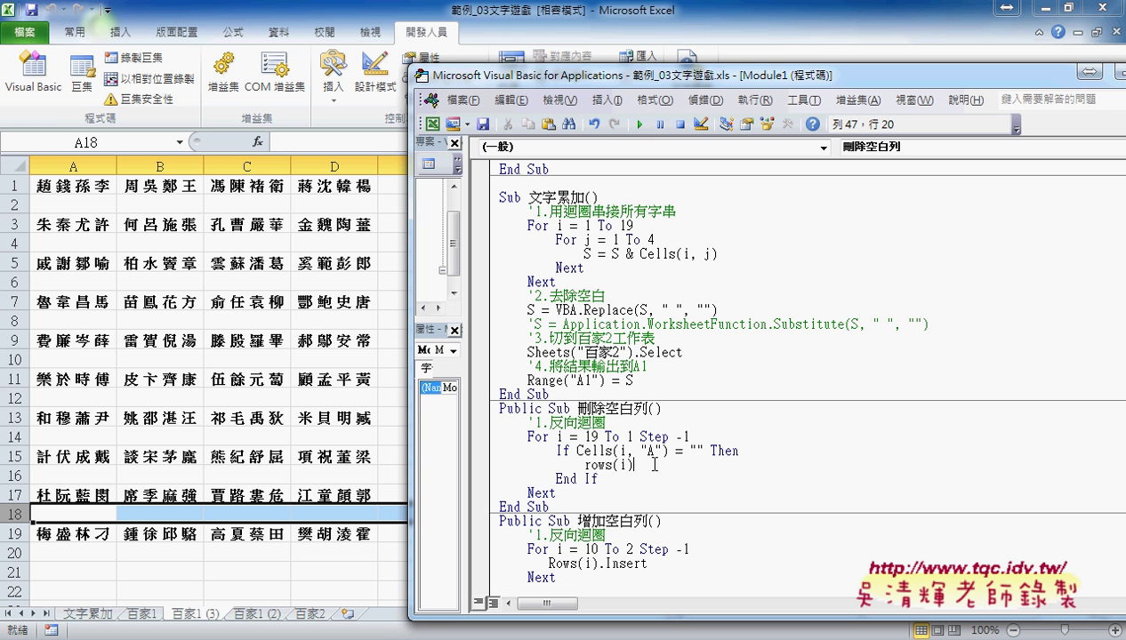
type(".")
type("del")
type("ete")
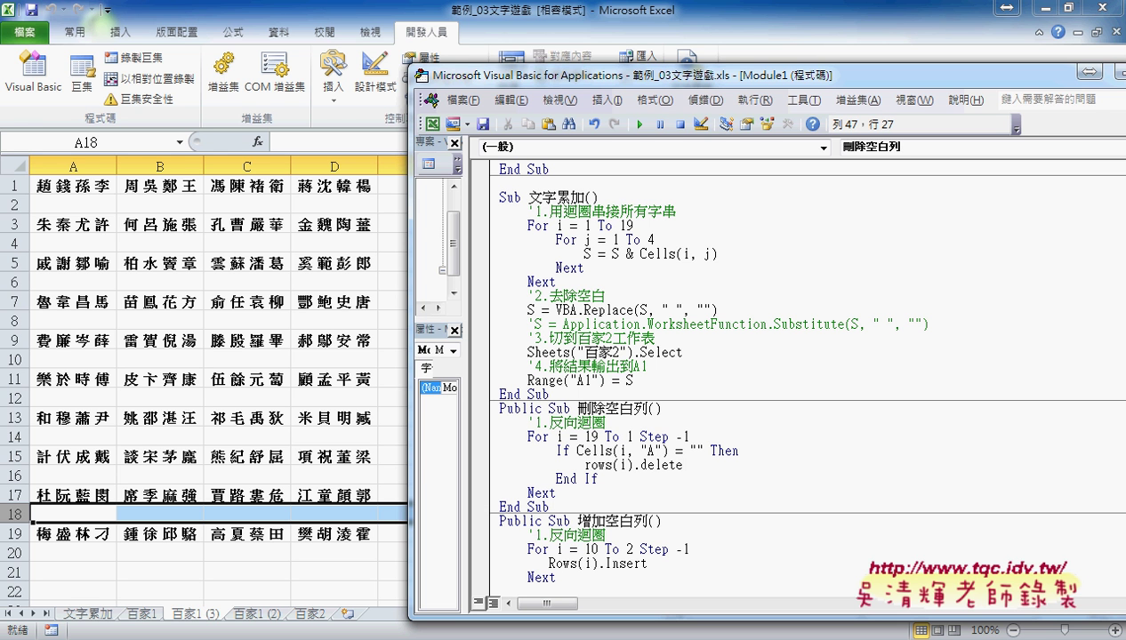